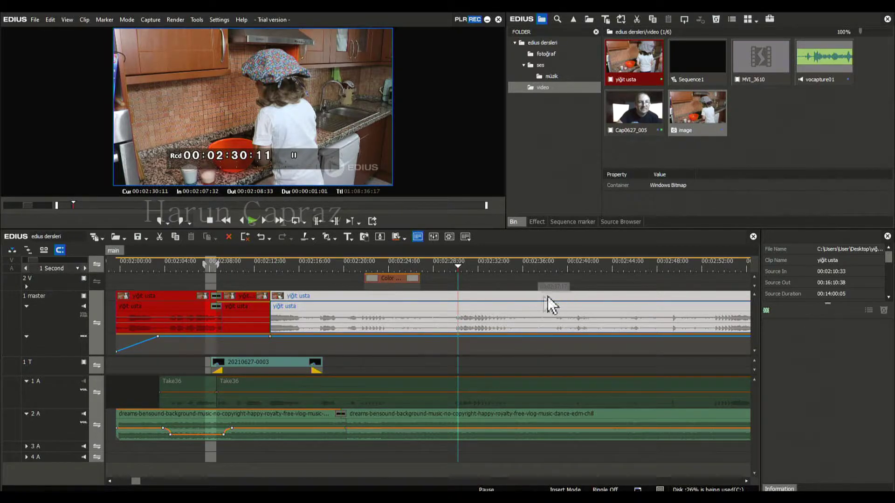
Step: Apply the Panpot & Balance audio filter to the long selected clip on the 1 master track
left_click(453, 266)
left_click(537, 222)
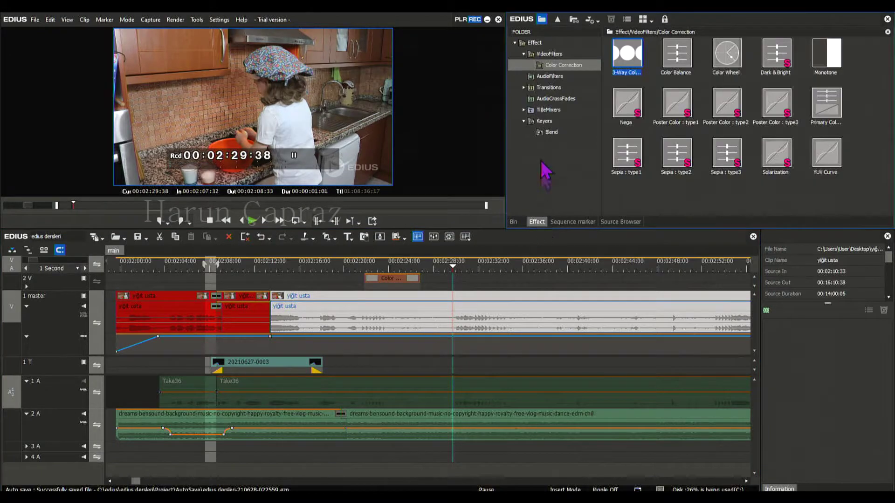
left_click(566, 76)
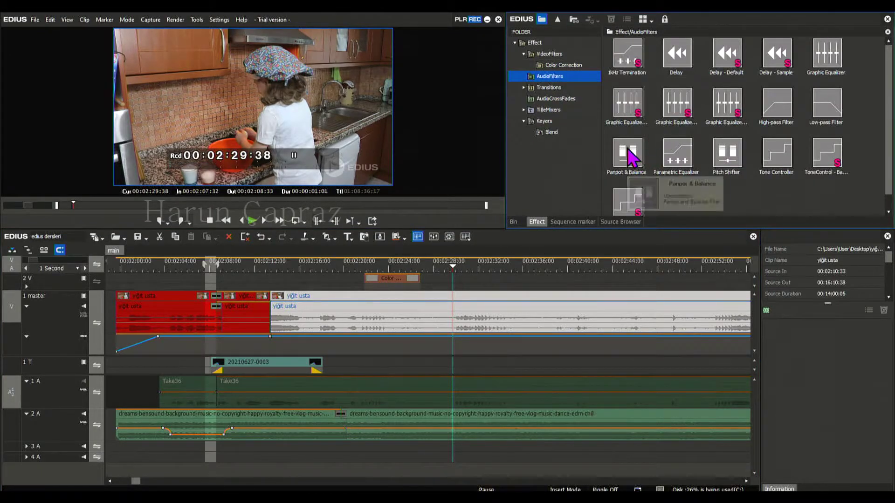
left_click_drag(632, 156, 468, 322)
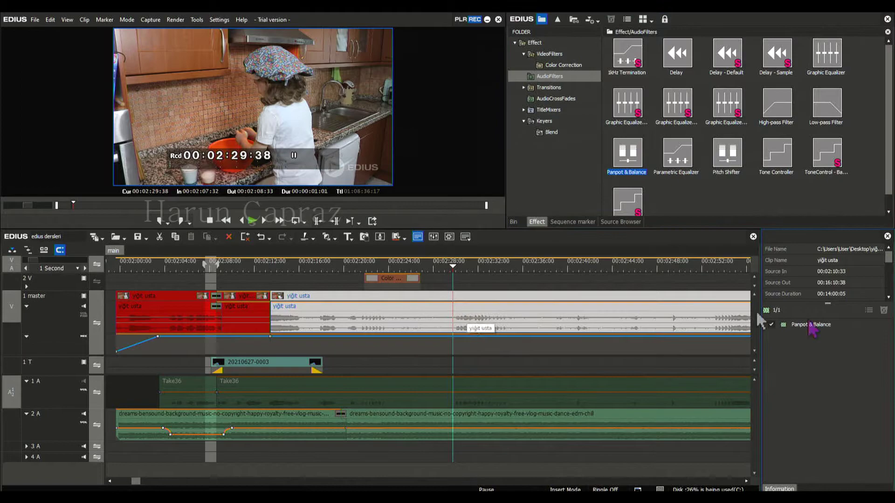
Step: Try shifting the left channel's pan in the Panpot & Balance filter settings, and discard the change
double_click(815, 325)
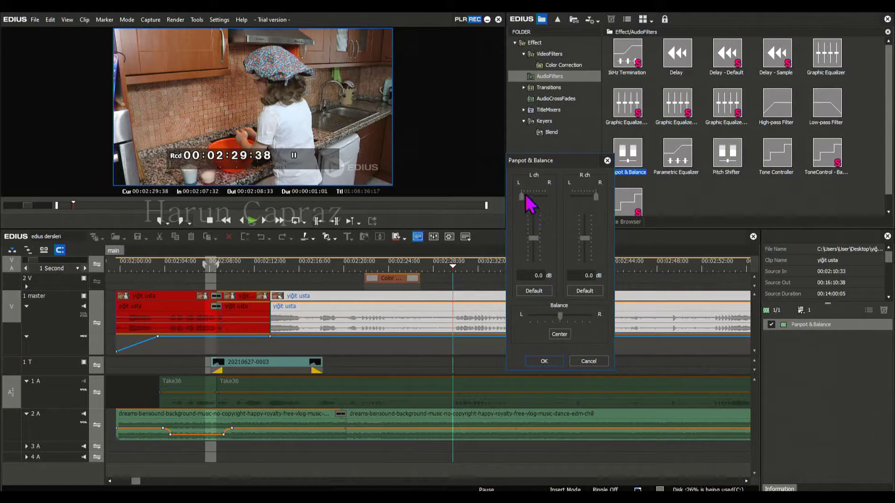
left_click_drag(526, 197, 573, 193)
left_click(578, 360)
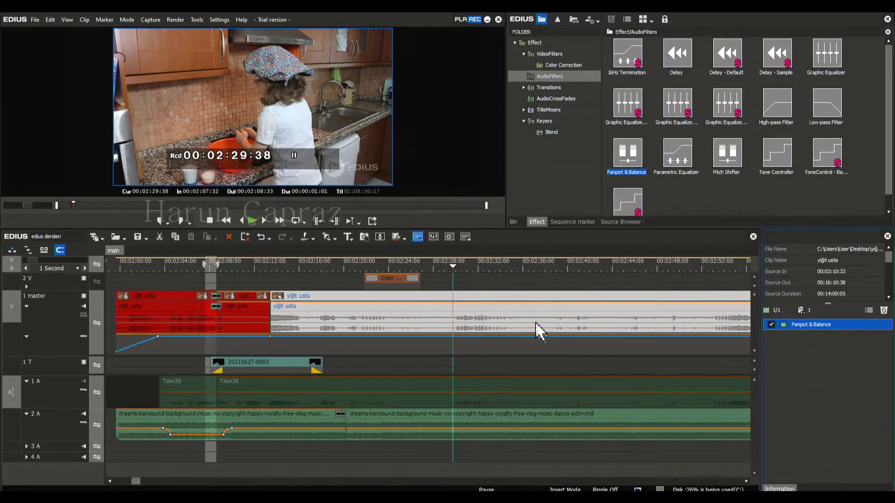
Step: Apply the Graphic Equalizer audio filter to the same 1 master clip and open its settings
left_click_drag(827, 56, 480, 316)
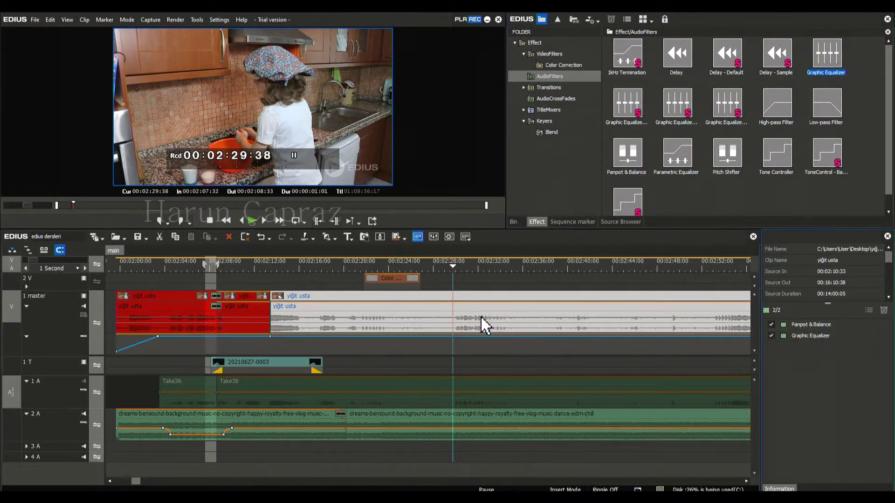
left_click(804, 334)
left_click(869, 311)
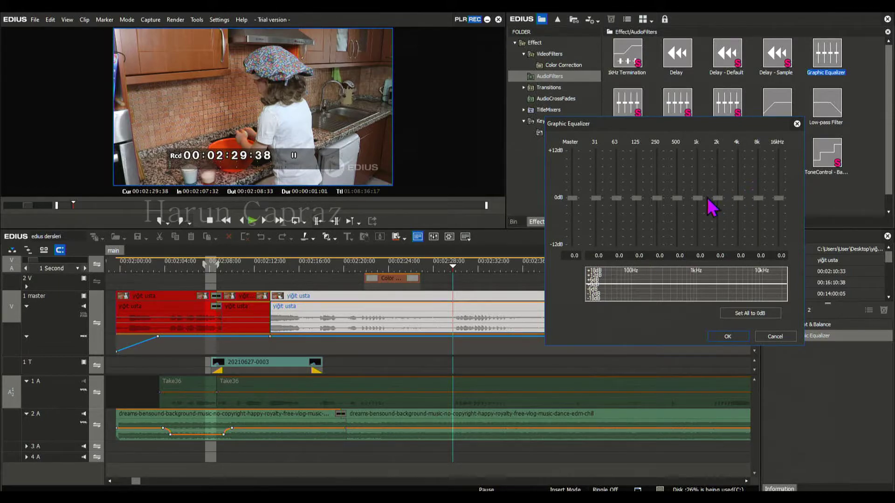
Step: Play the clip from about 00:02:29 while raising the 31, 63 and 125 Hz bands to about 9.3, 9.1 and 9.5 dB
left_click(438, 269)
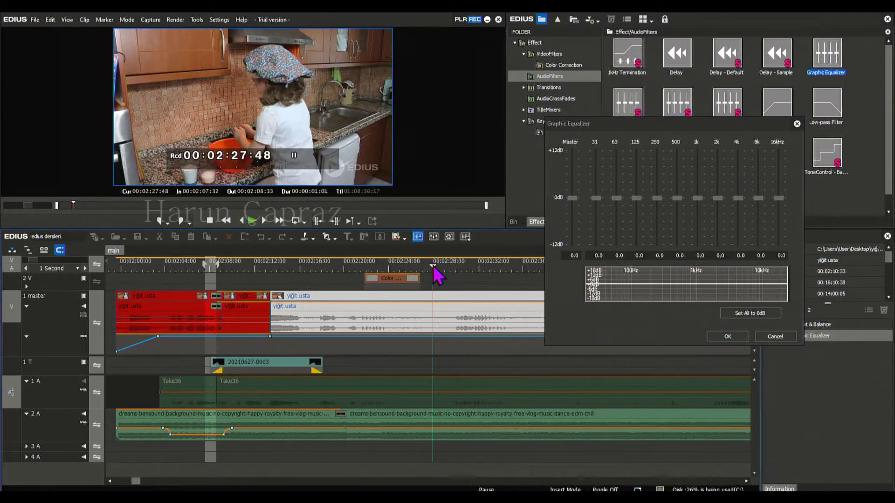
left_click_drag(437, 268, 447, 269)
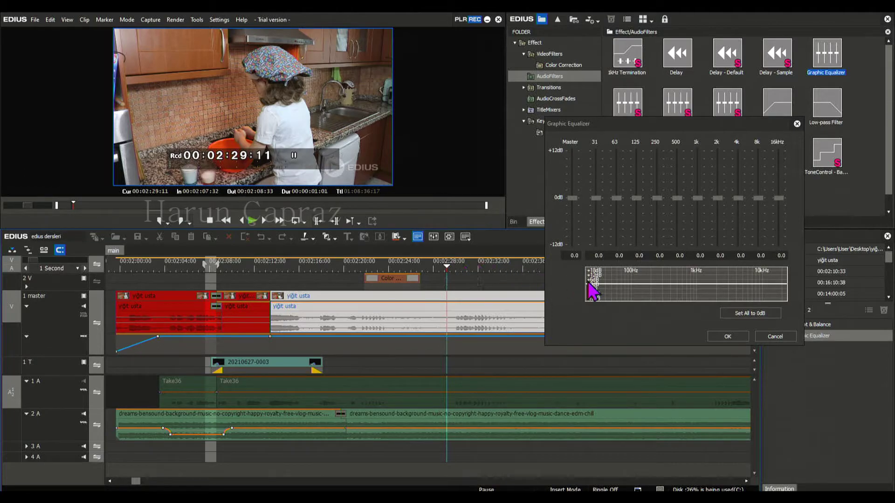
key("space")
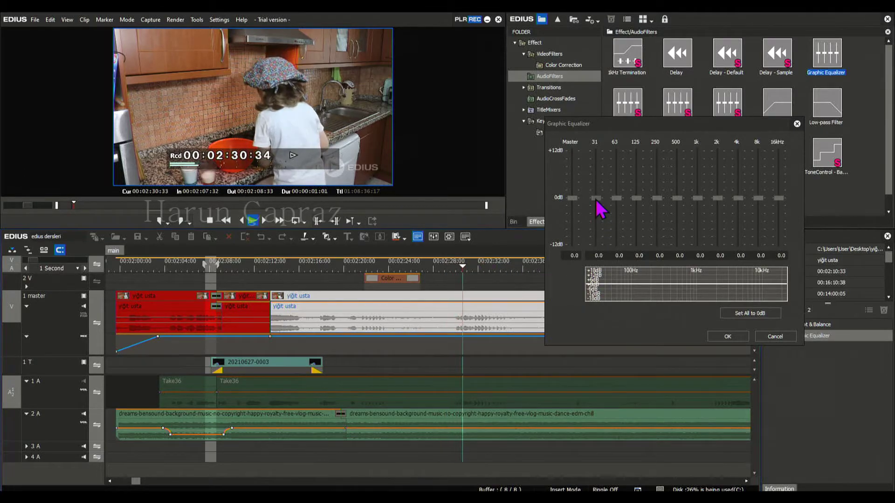
left_click_drag(595, 198, 601, 164)
left_click_drag(616, 198, 617, 162)
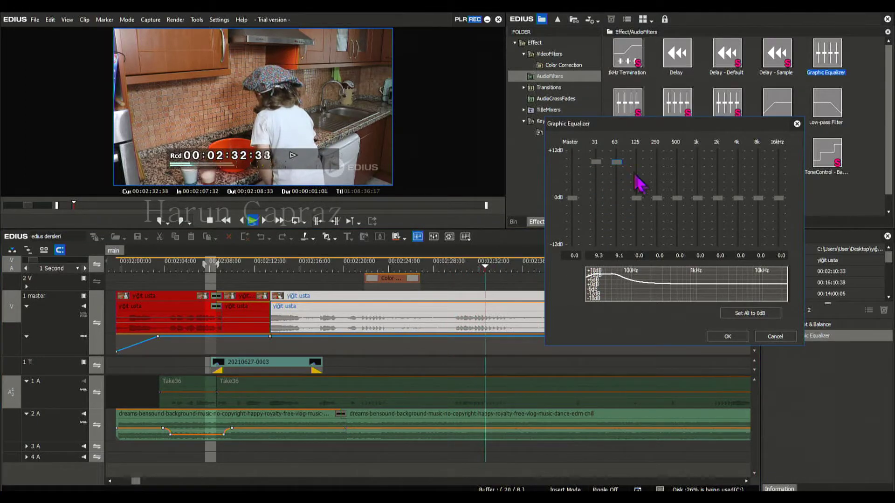
left_click_drag(641, 196, 637, 161)
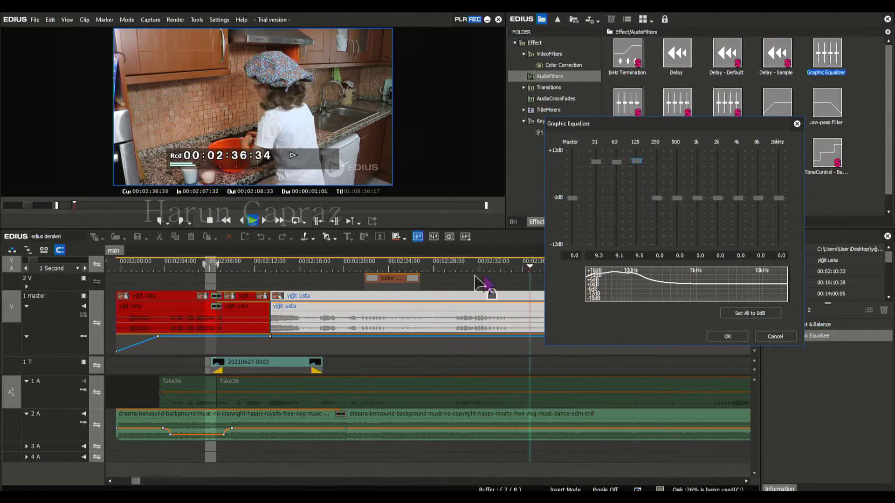
Step: Replay the section while lowering the 2k, 8k and 16 kHz bands to -12 dB and the 4k band to about -11.6 dB
left_click_drag(529, 269, 459, 273)
left_click_drag(718, 199, 721, 254)
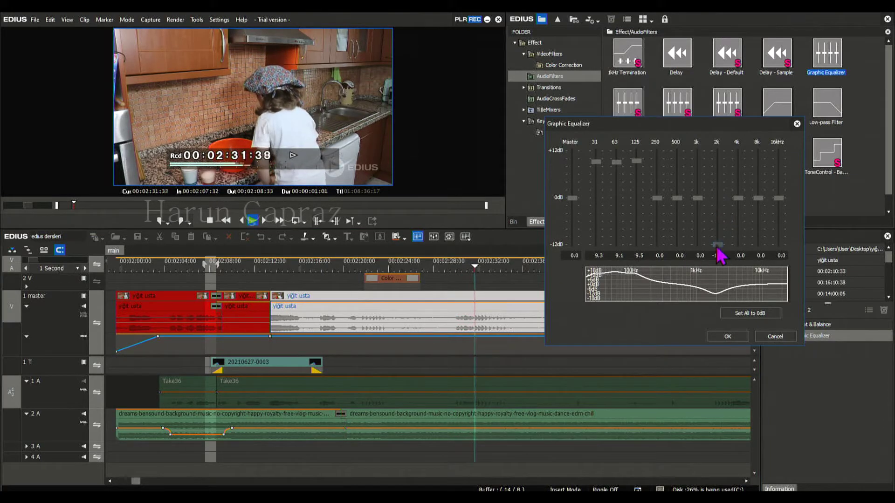
left_click_drag(738, 200, 739, 244)
left_click_drag(759, 199, 759, 245)
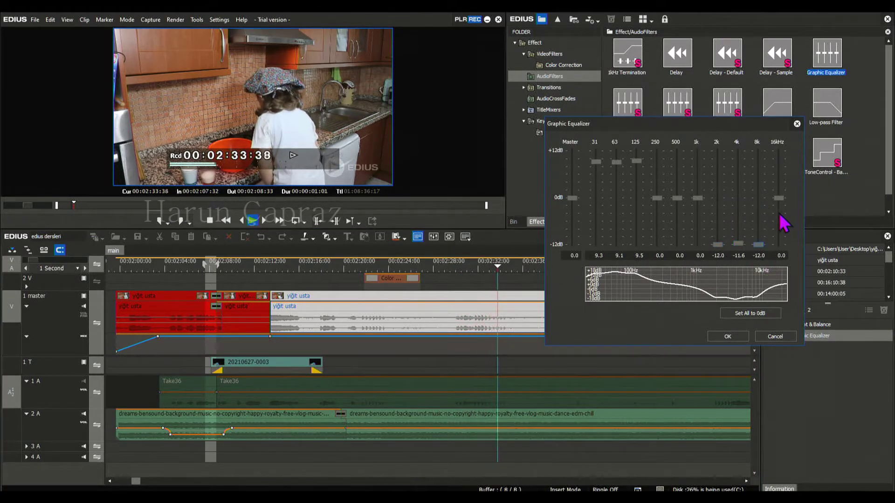
left_click_drag(781, 215, 779, 245)
left_click_drag(523, 272, 455, 280)
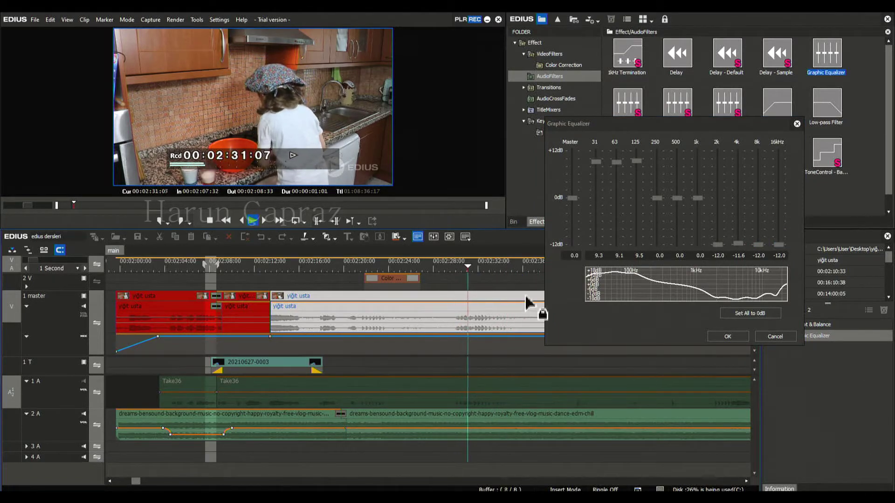
Step: Reset all equalizer bands to 0 dB, and raise 16 kHz to 11.6, 8k to 8.9, 4k to 9.0 and 2k to 8.4 dB
left_click(760, 313)
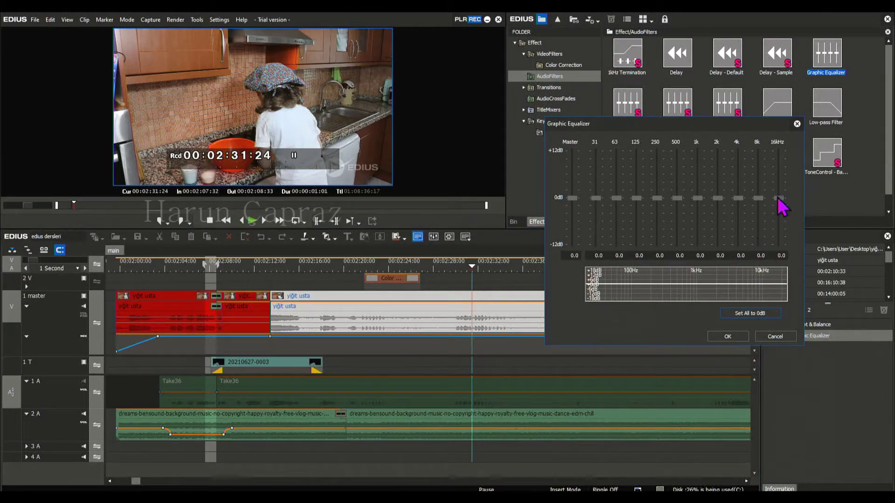
left_click_drag(779, 201, 759, 163)
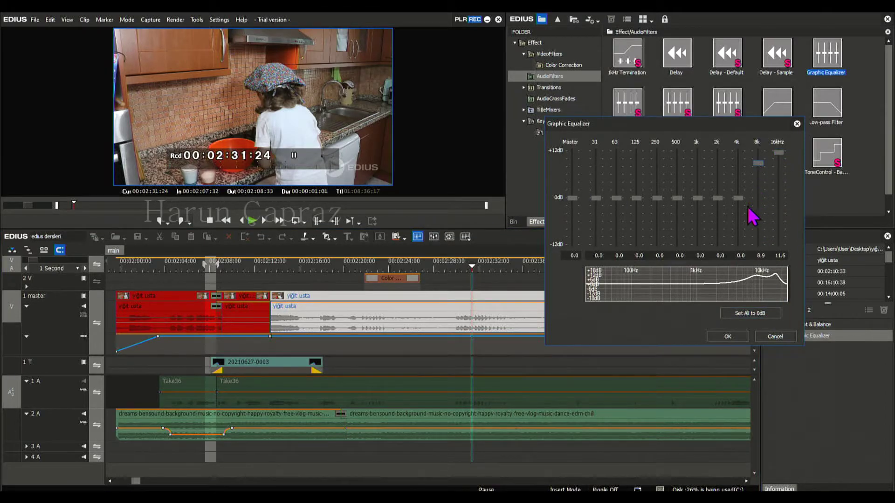
left_click_drag(738, 199, 739, 164)
left_click_drag(718, 199, 719, 166)
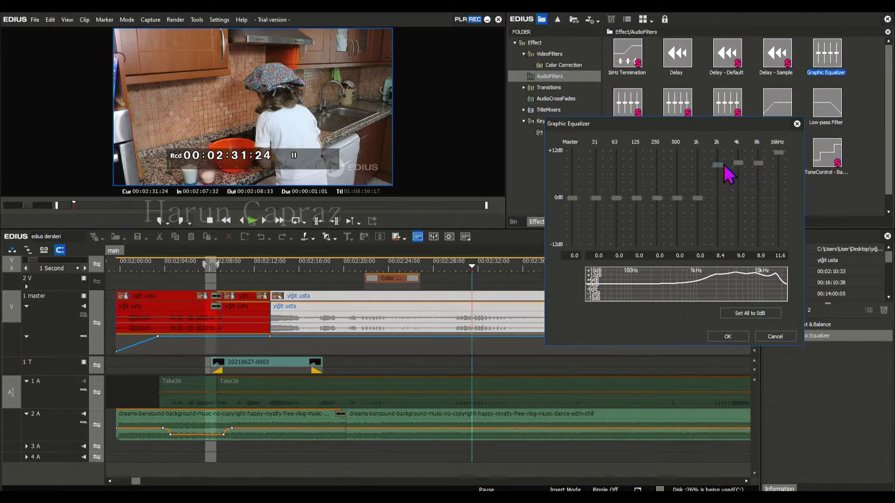
Step: Play back the boosted treble, raise the equalizer's Master level to about 5.2 dB, and close the settings without applying them
left_click_drag(473, 272, 455, 270)
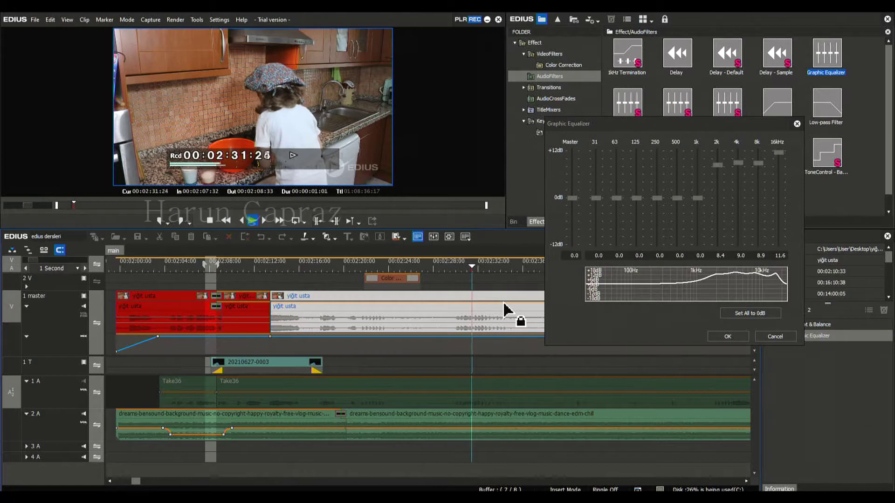
key("space")
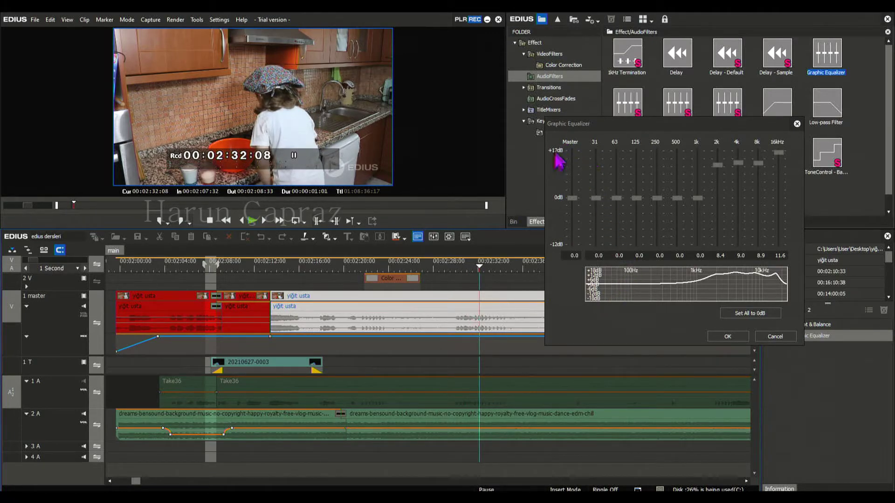
left_click_drag(573, 198, 572, 178)
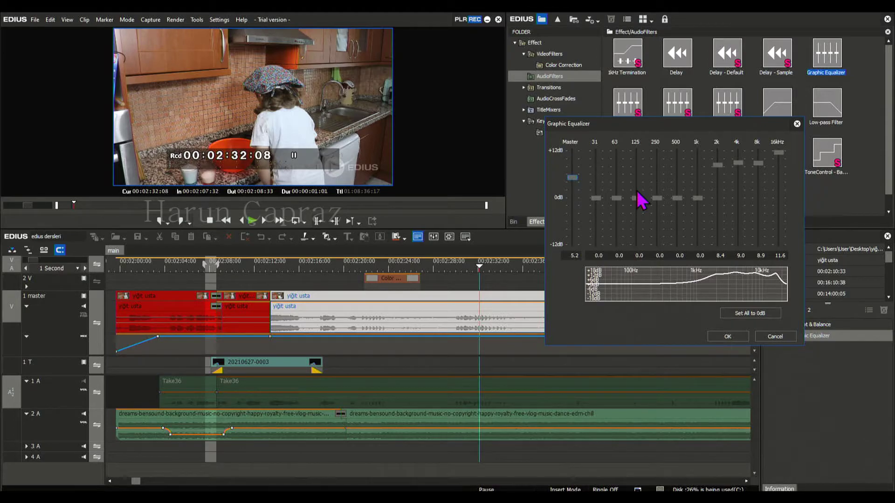
left_click(797, 124)
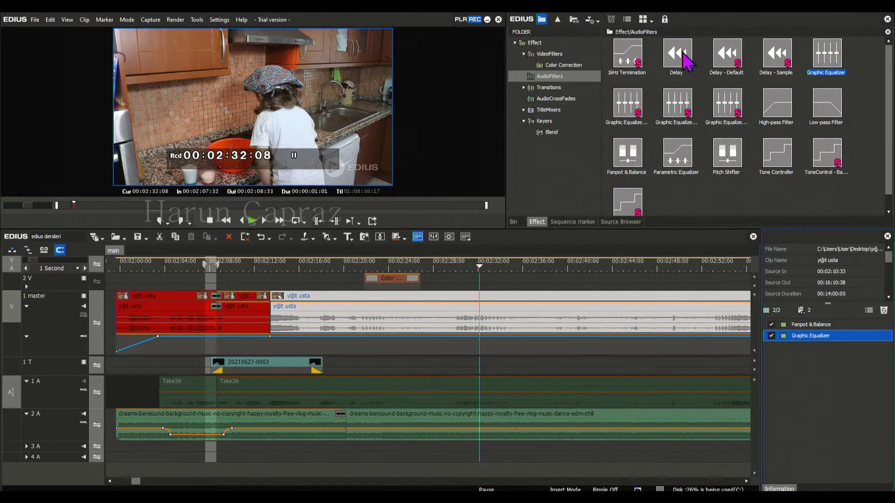
Step: Apply the Delay audio filter to the 1 master clip and increase its delay time, delay gain and feedback gain
left_click_drag(685, 58, 471, 322)
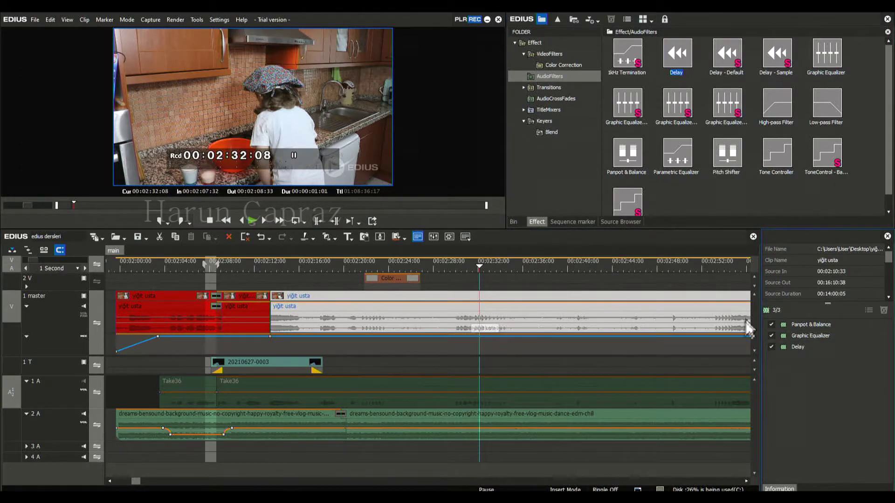
left_click_drag(483, 275, 457, 274)
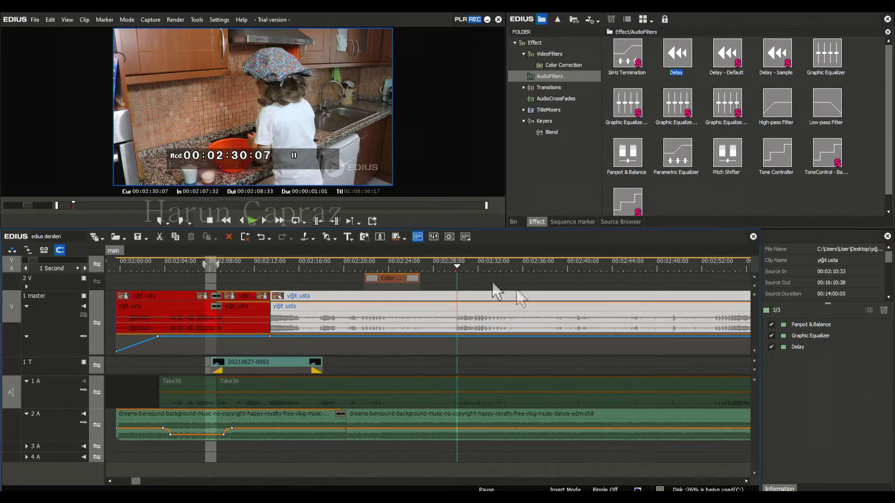
left_click(812, 349)
double_click(813, 351)
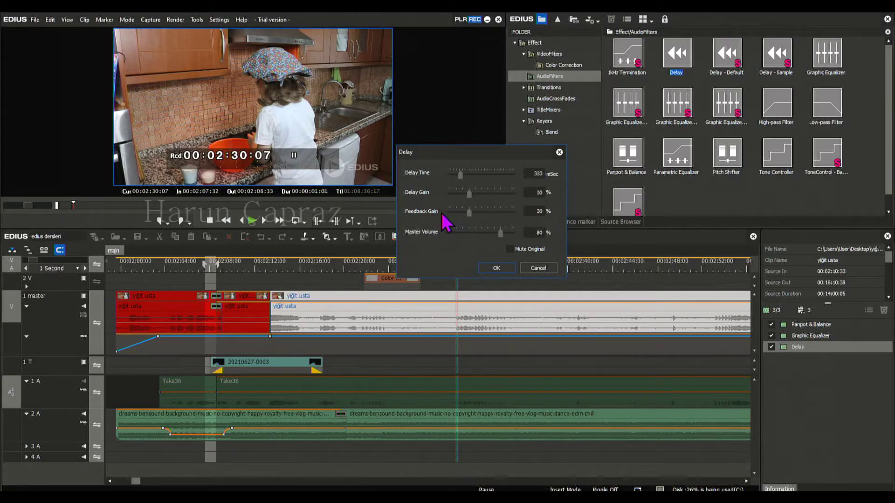
left_click(467, 174)
left_click_drag(468, 195, 486, 214)
left_click(509, 270)
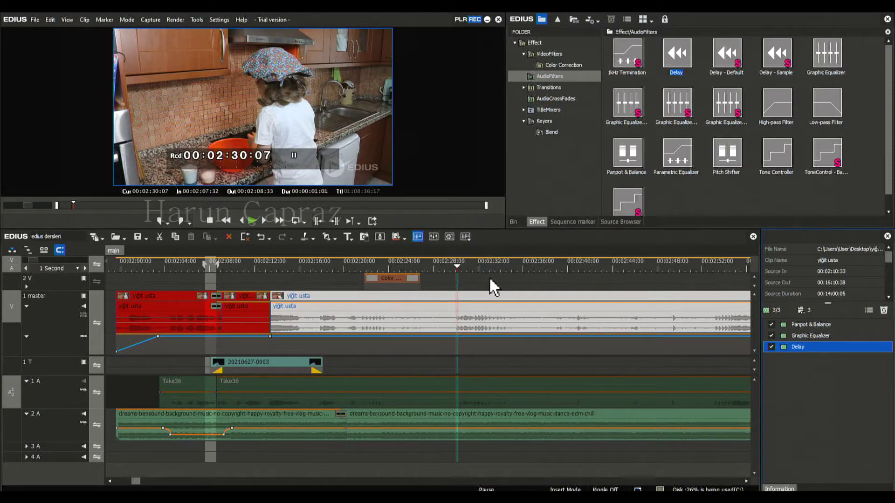
Step: Mute the 2 A music track and play the clip from about 00:02:29 to hear the delay effect
key("space")
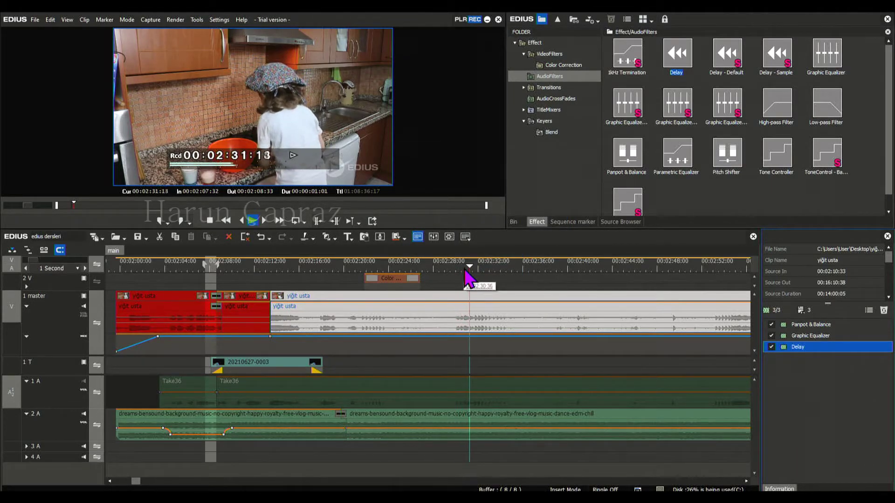
key("space")
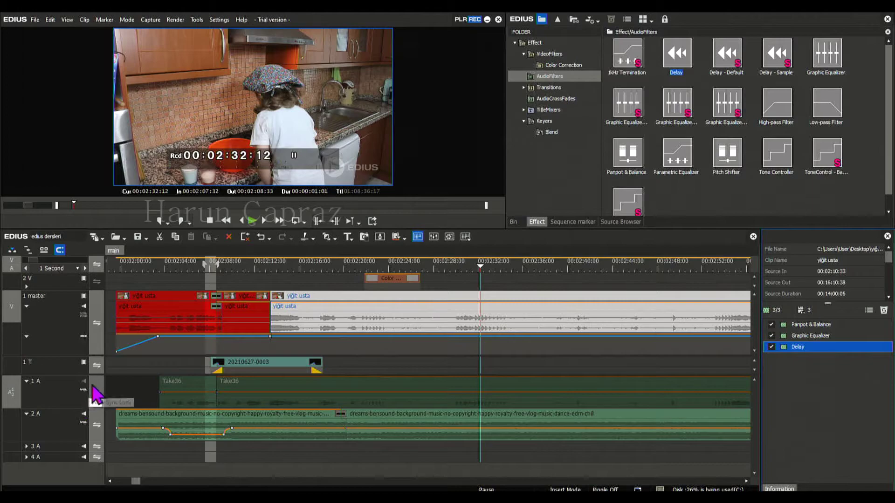
left_click(95, 426)
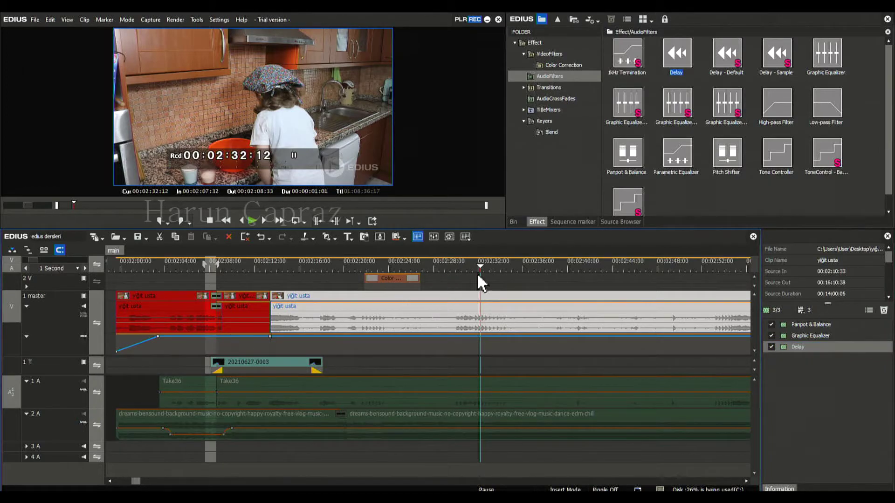
left_click(454, 268)
key("space")
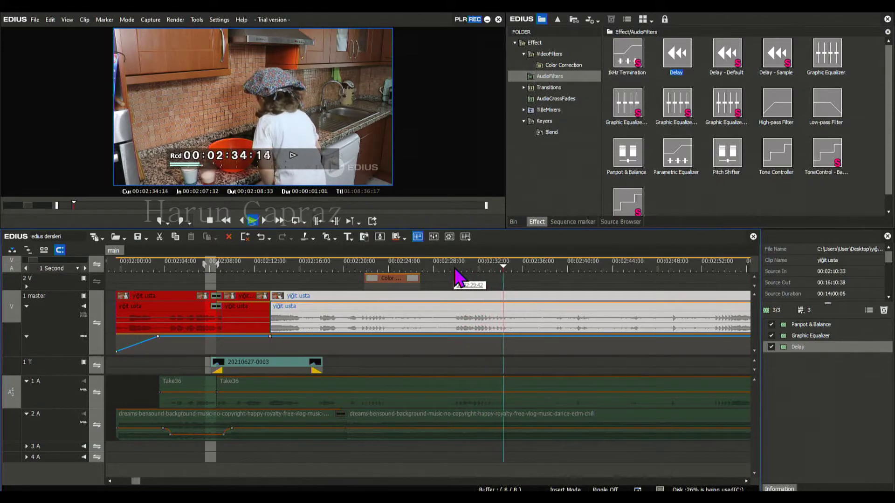
key("space")
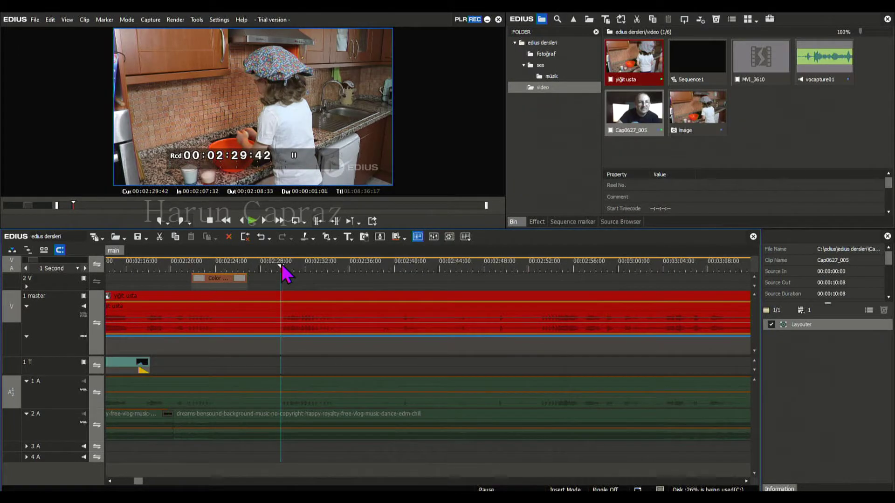
Step: Cut the 1 master clip at 00:02:29:42 and 00:02:35:36 to isolate a short segment, and clear the timeline's in and out points
key("c")
mouse_move(293, 275)
left_mouse_down()
mouse_move(346, 274)
mouse_move(284, 266)
left_mouse_up()
key("c")
left_click(333, 298)
key("z")
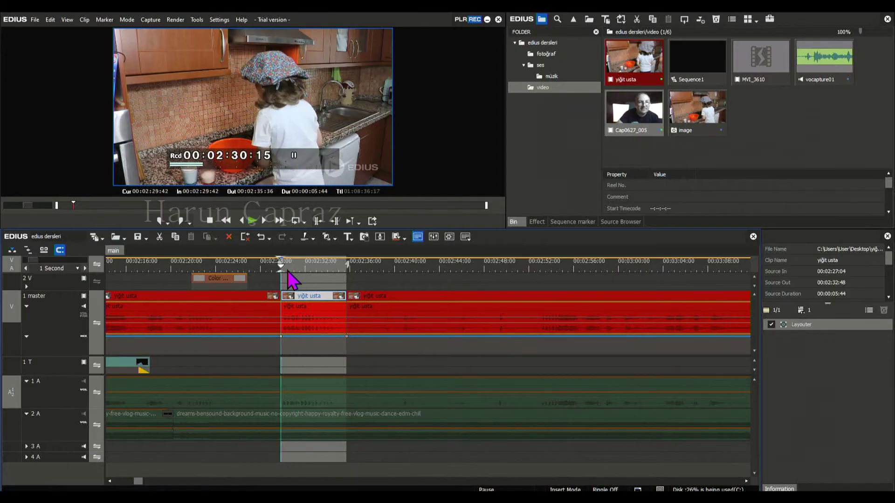
right_click(311, 269)
left_click(413, 297)
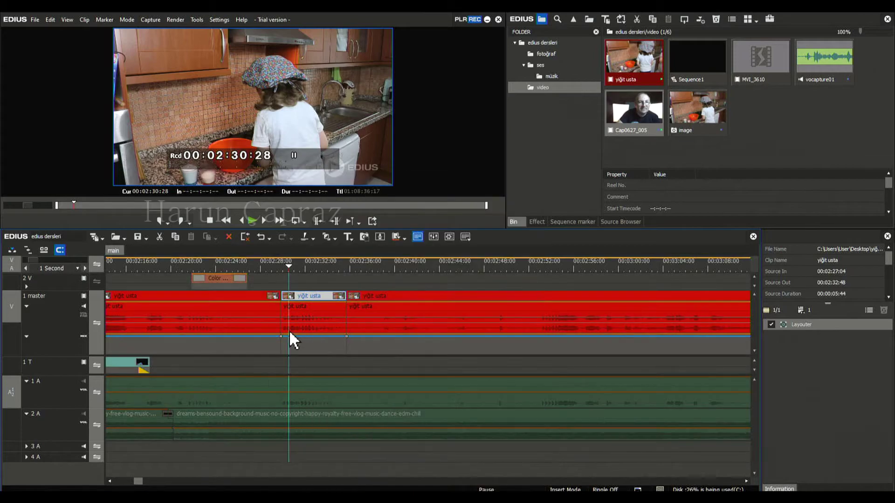
Step: Set the isolated segment's speed to 185% forward without changing its duration on the timeline, and play it back
right_click(317, 300)
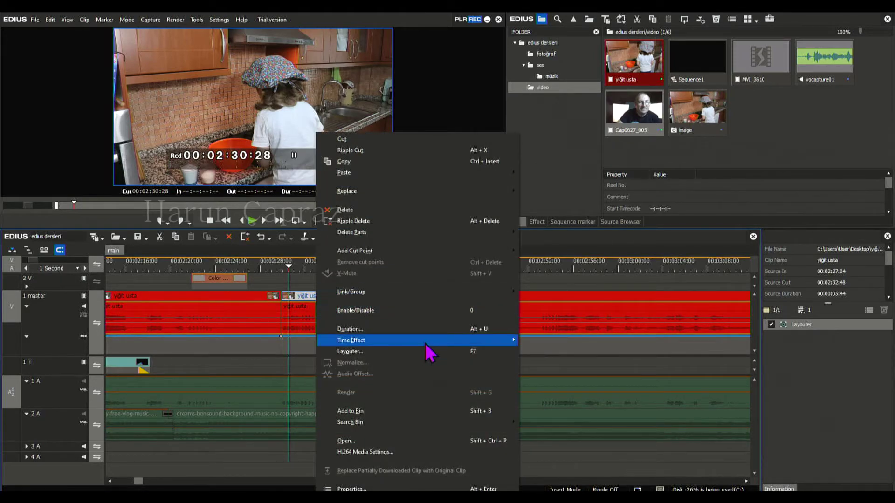
mouse_move(425, 342)
left_click(547, 341)
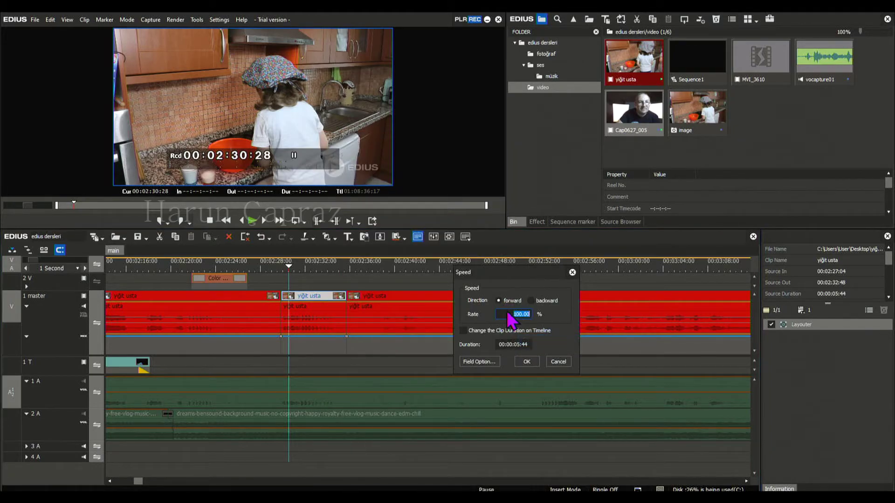
left_click_drag(509, 273, 436, 241)
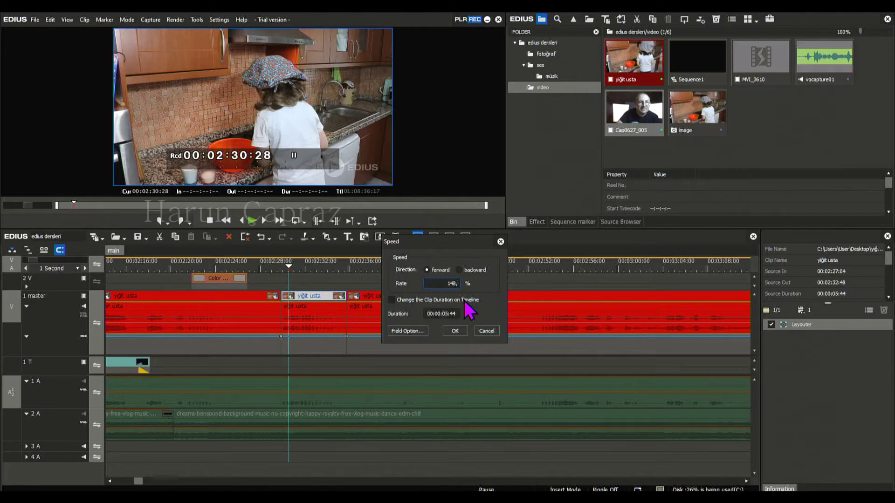
key("BackSpace")
key("BackSpace")
left_click(457, 331)
left_click_drag(286, 276, 285, 267)
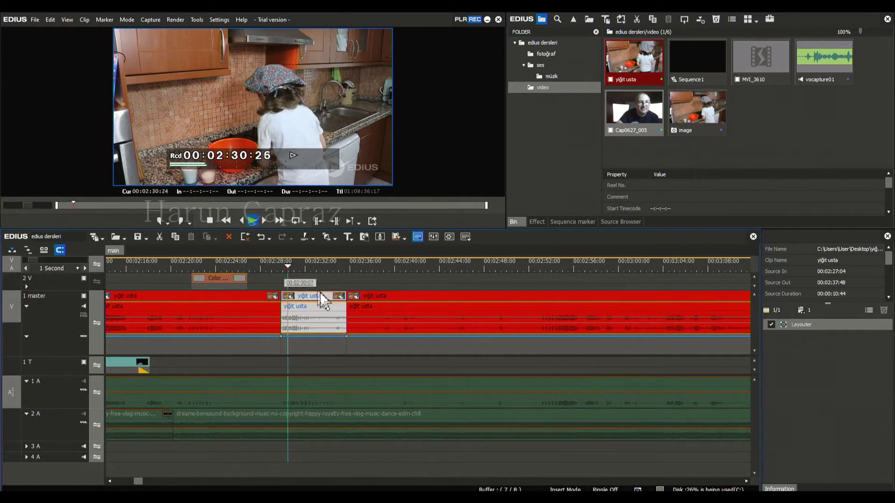
key("space")
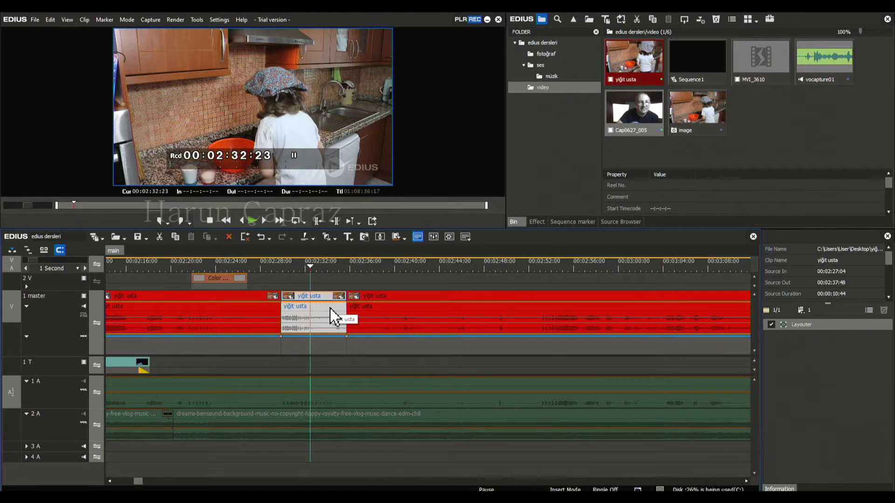
Step: Slow the isolated segment down to a 35% speed rate and play it back
key("alt+e")
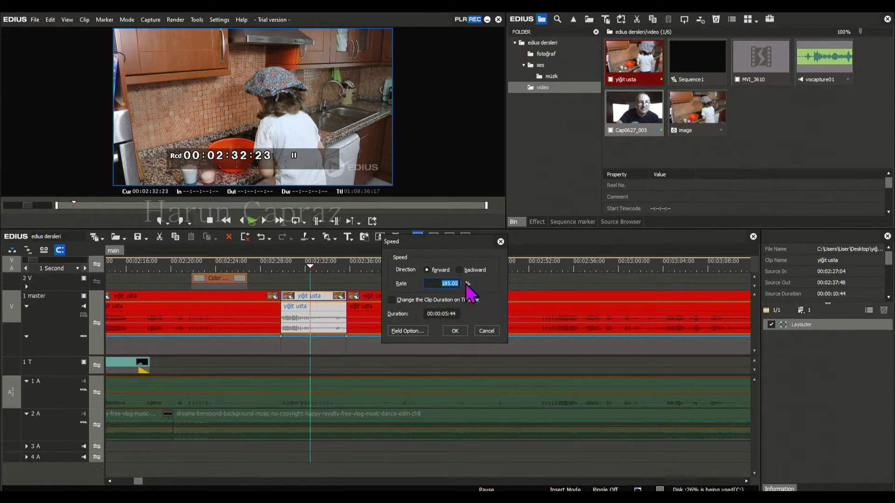
type("35")
key("Return")
key("space")
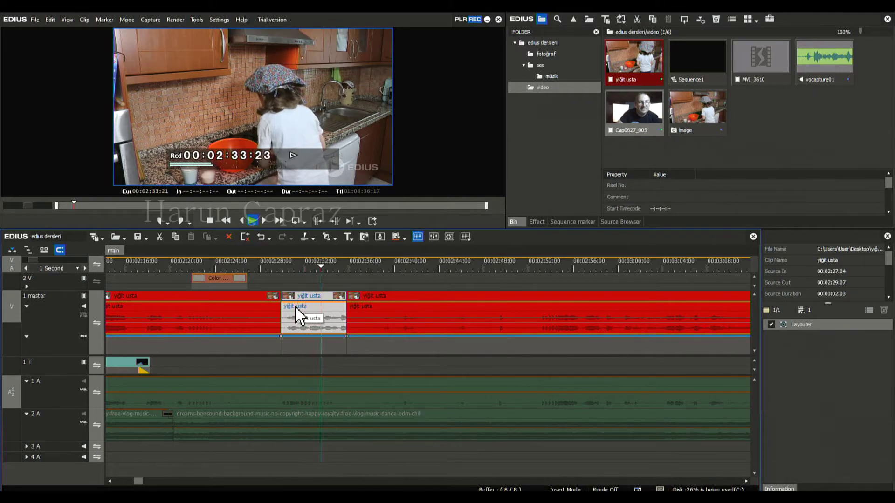
key("space")
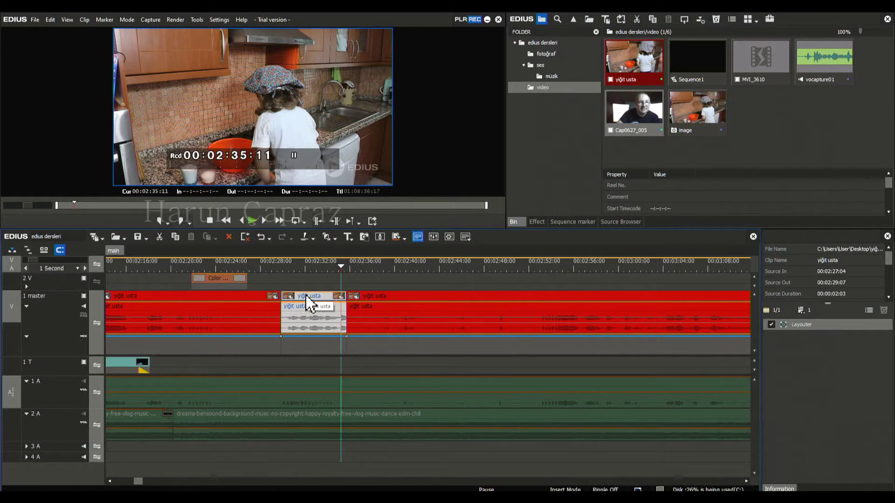
Step: Reverse the isolated segment's direction to backward at a rate of -35% and play it from 00:02:30:21
key("alt+e")
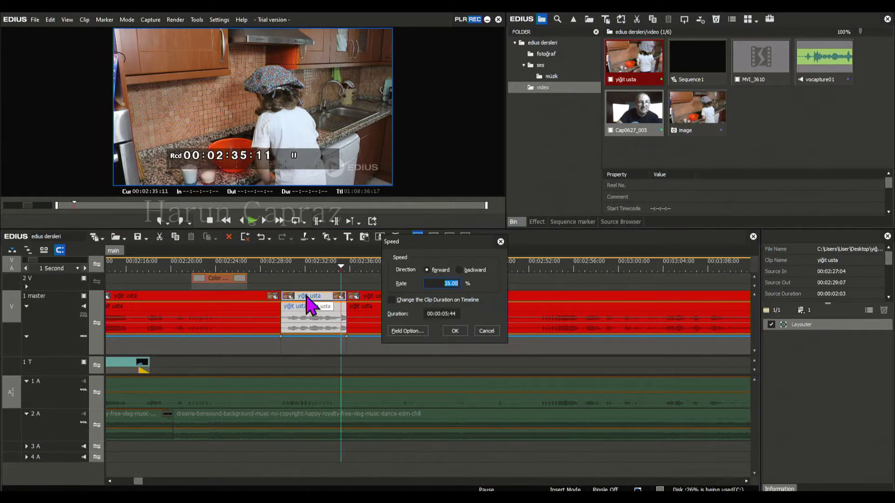
left_click(460, 270)
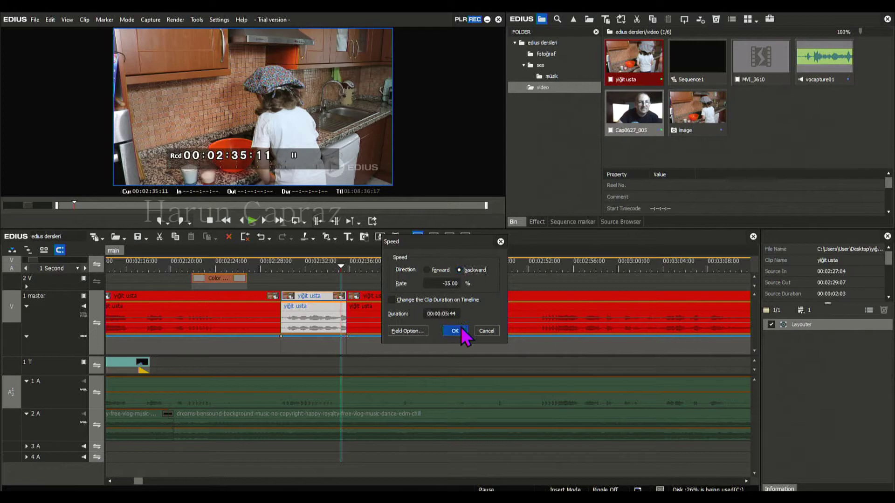
left_click(456, 332)
left_click(289, 270)
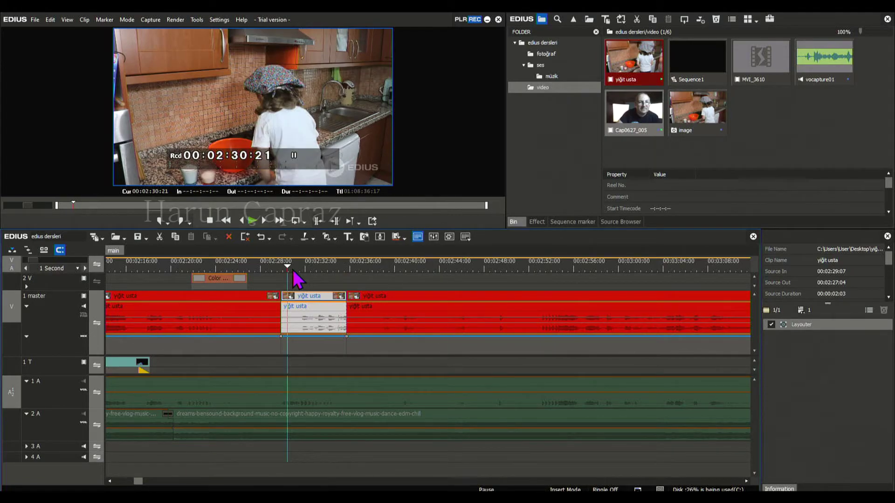
key("space")
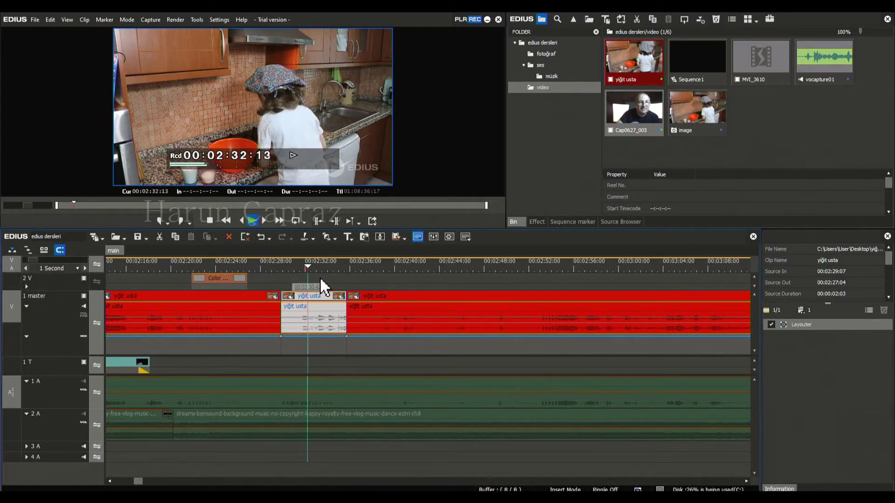
key("space")
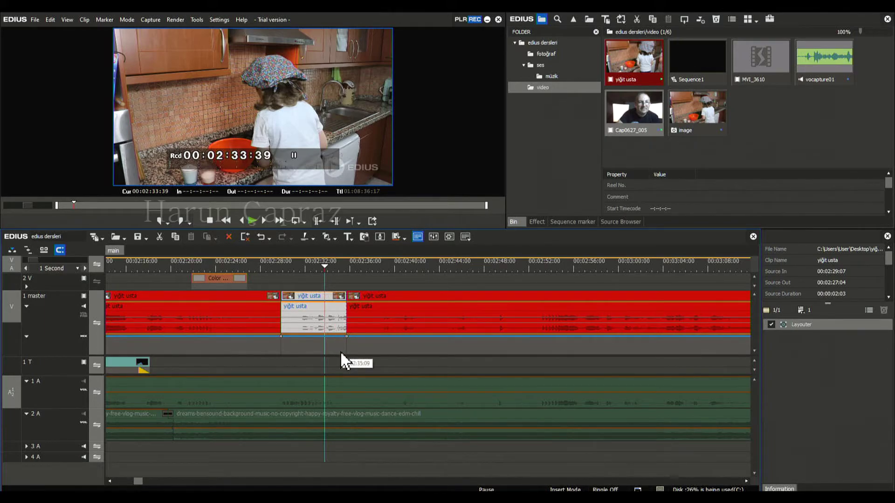
Step: Go to the Cap0627_005 clip at 00:16:44:12 and apply the 3-Way Color Correction video filter to it
scroll(340, 351, "down", 10)
left_click(196, 265)
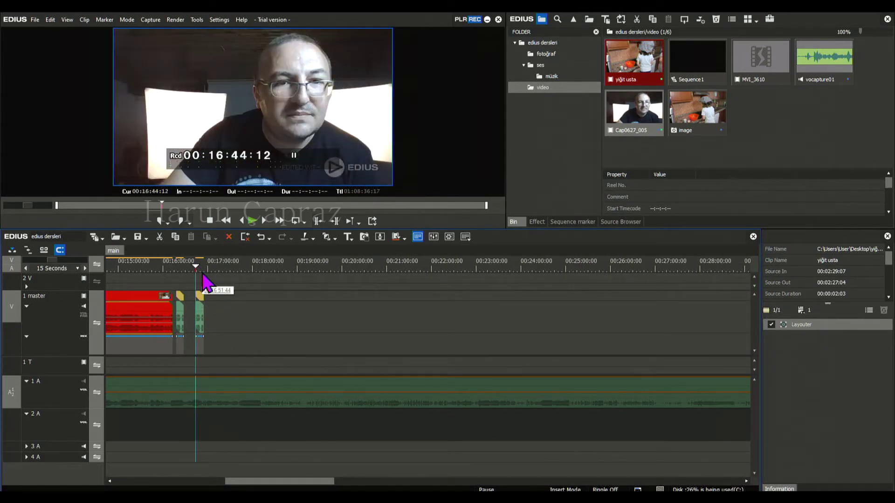
scroll(203, 282, "up", 3)
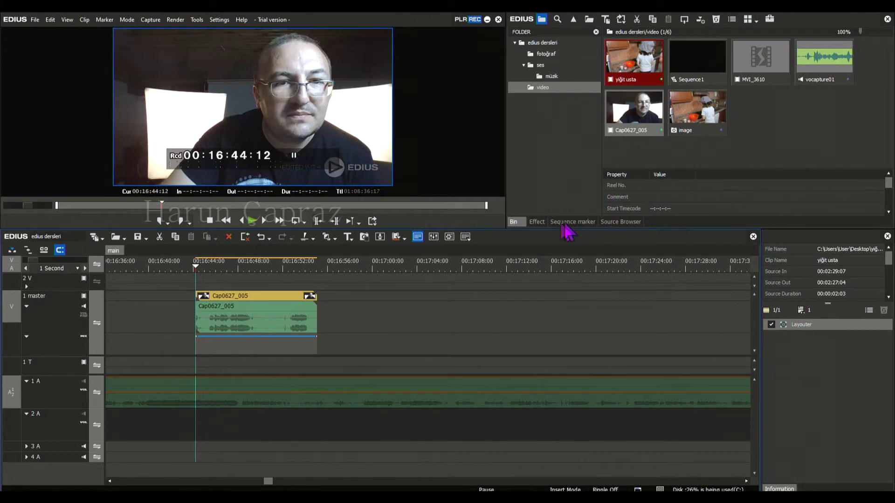
left_click(537, 222)
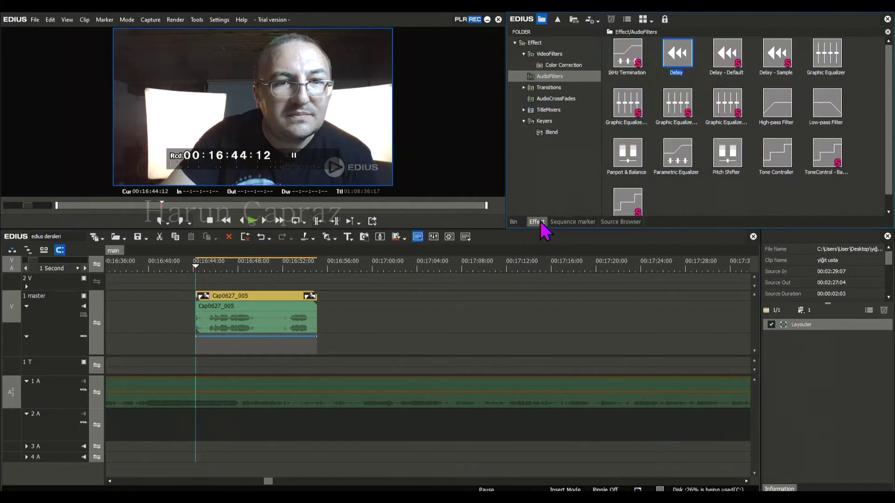
left_click(524, 54)
left_click(524, 54)
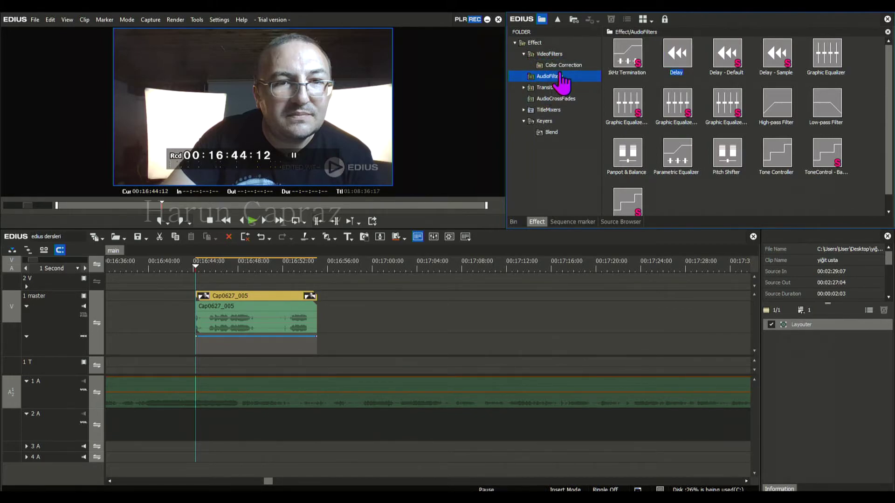
left_click(561, 67)
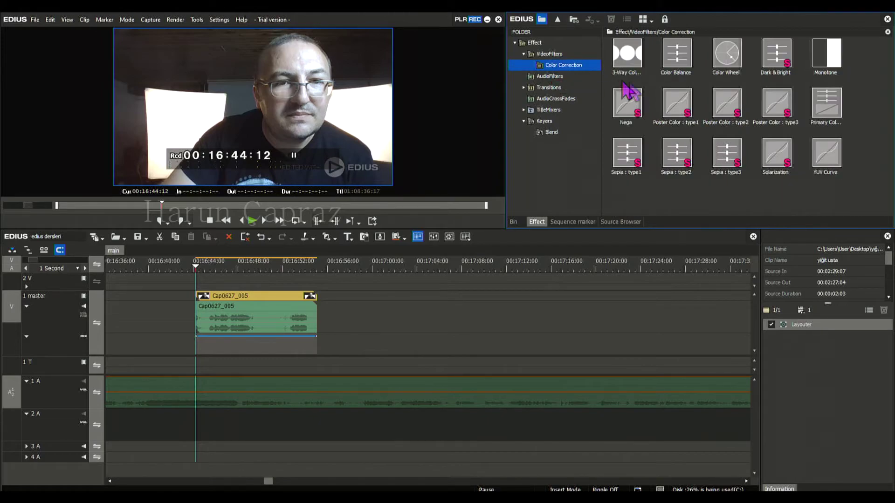
left_click(630, 55)
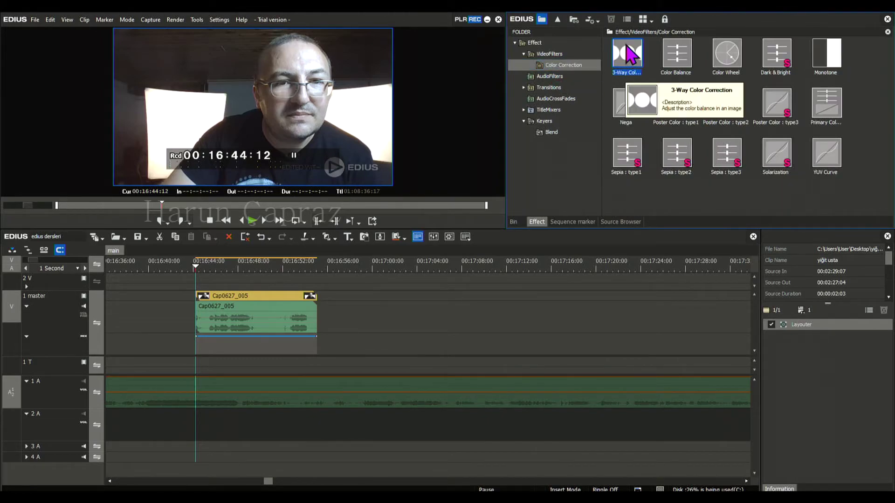
left_click_drag(630, 56, 251, 299)
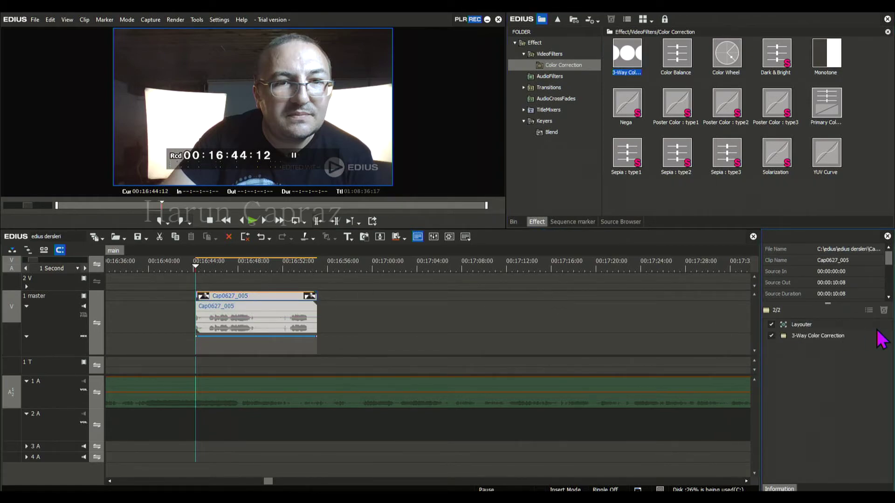
Step: Open the clip's 3-Way Color Correction settings and sample the black balance from the dark background beside the man's face
double_click(814, 334)
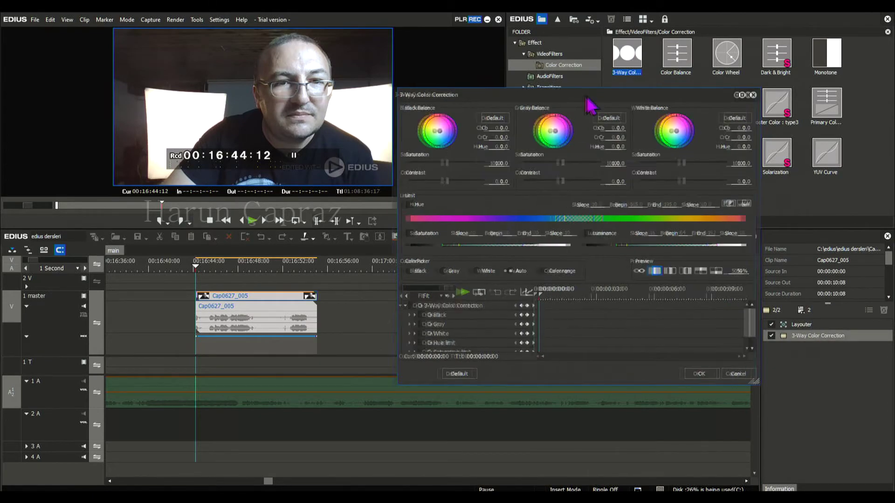
left_click_drag(590, 96, 527, 75)
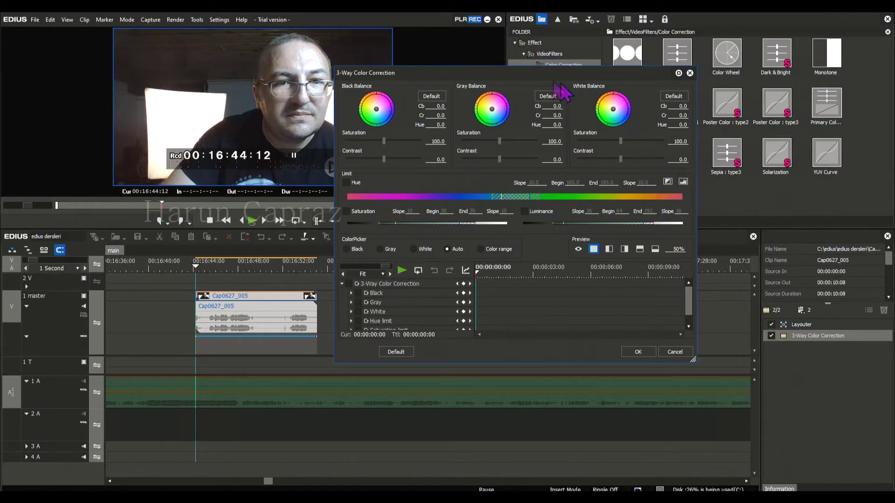
left_click_drag(473, 74, 538, 71)
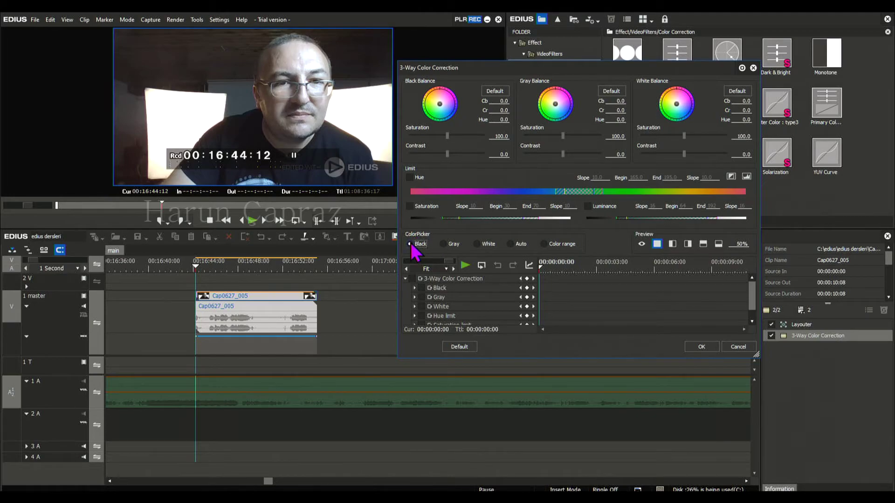
left_click(256, 118)
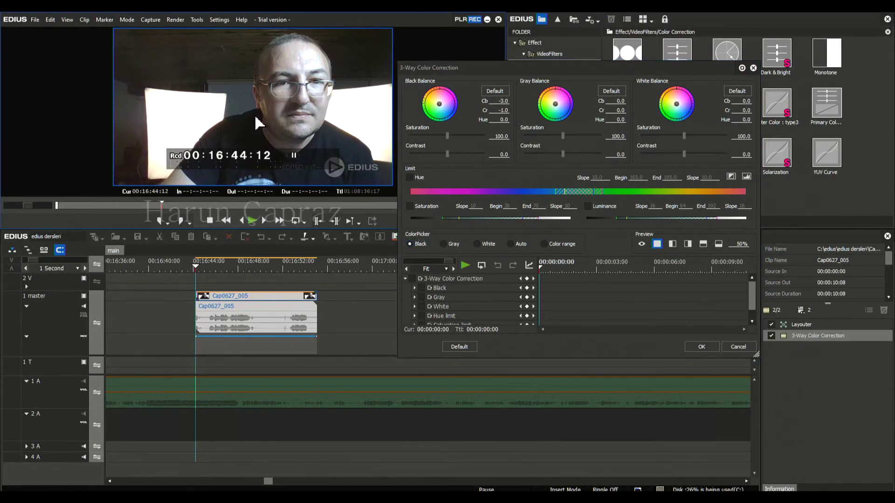
Step: Sample the gray balance repeatedly from the shirt's print, apply the 3-Way Color Correction, and toggle the filter to compare the image
left_click(444, 244)
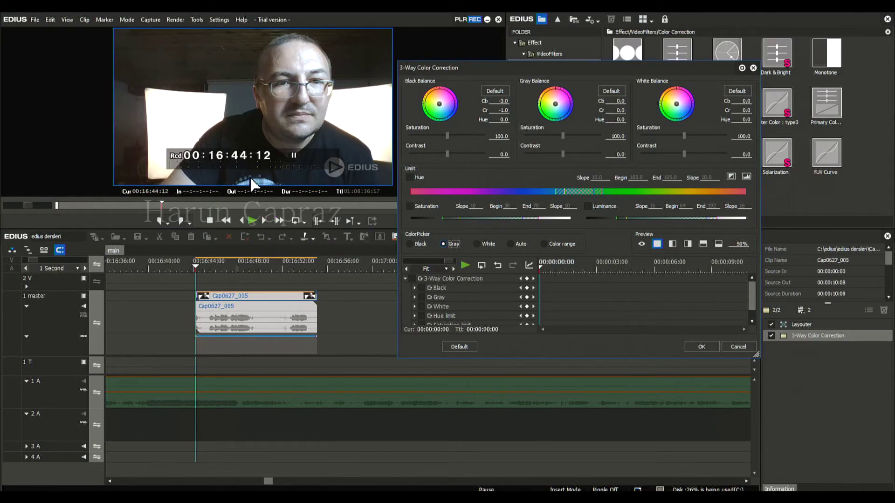
left_click(251, 184)
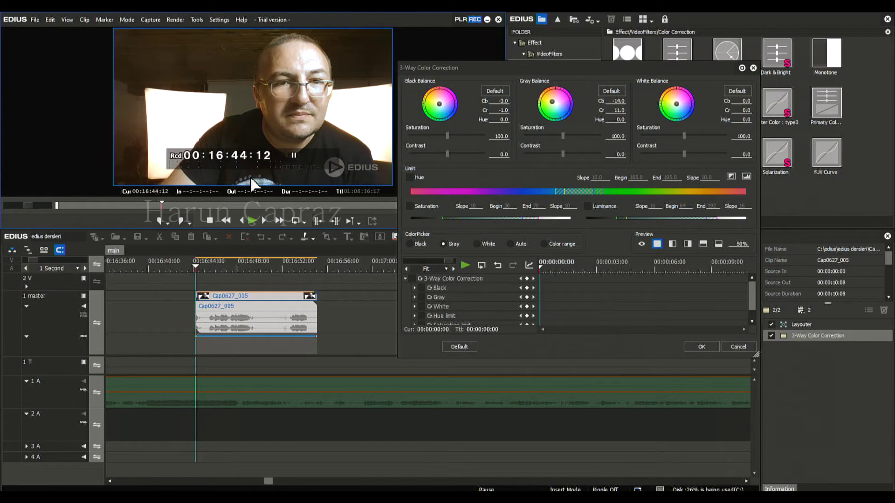
left_click(476, 244)
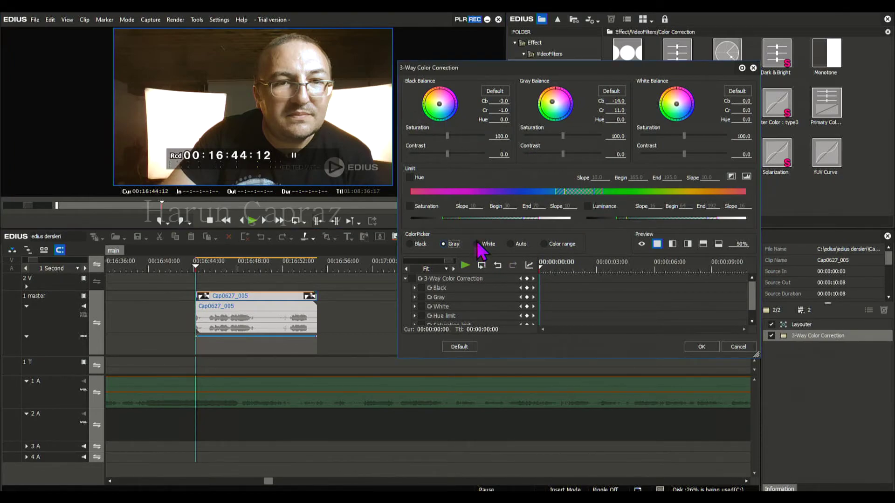
left_click(253, 182)
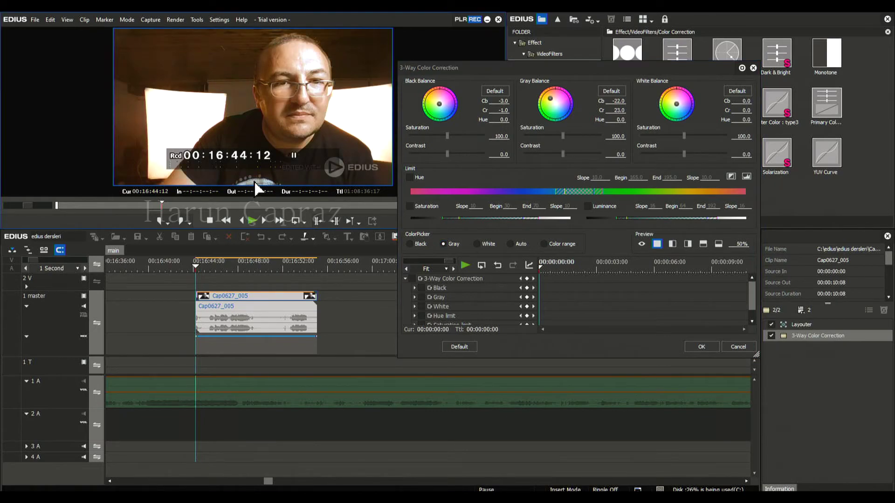
left_click(262, 187)
left_click(701, 347)
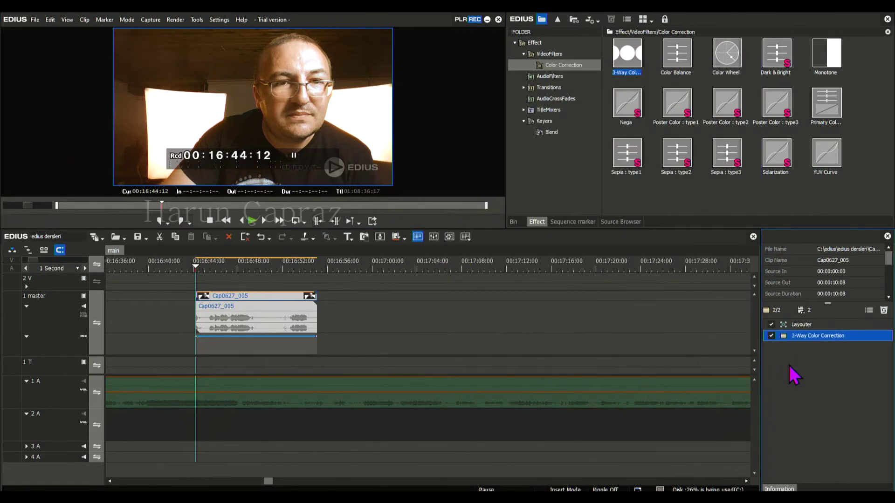
left_click(771, 336)
Step: Return to the kitchen footage, play it briefly from 00:02:14:03, and park the playhead at 00:02:18:08
left_click_drag(268, 481, 140, 482)
left_click(260, 266)
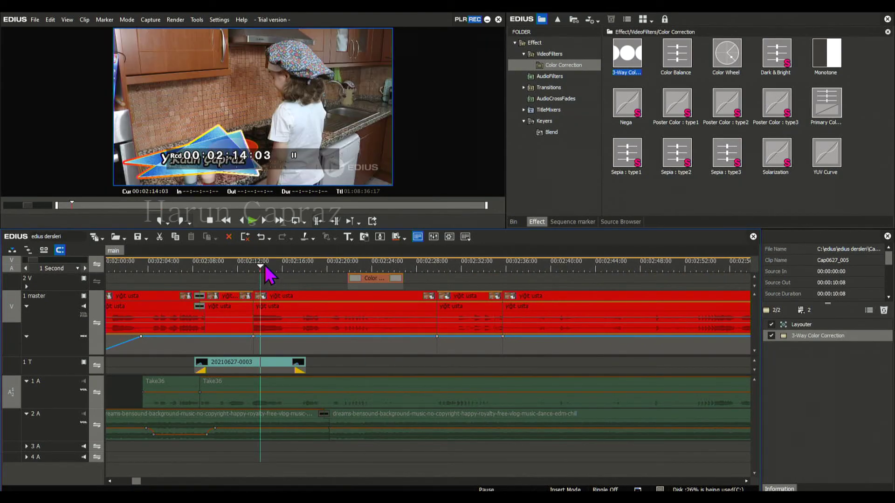
key("space")
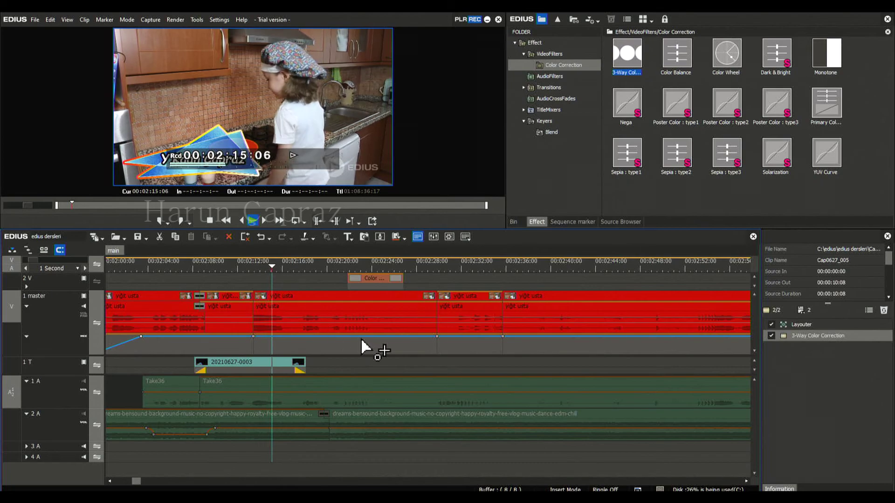
key("space")
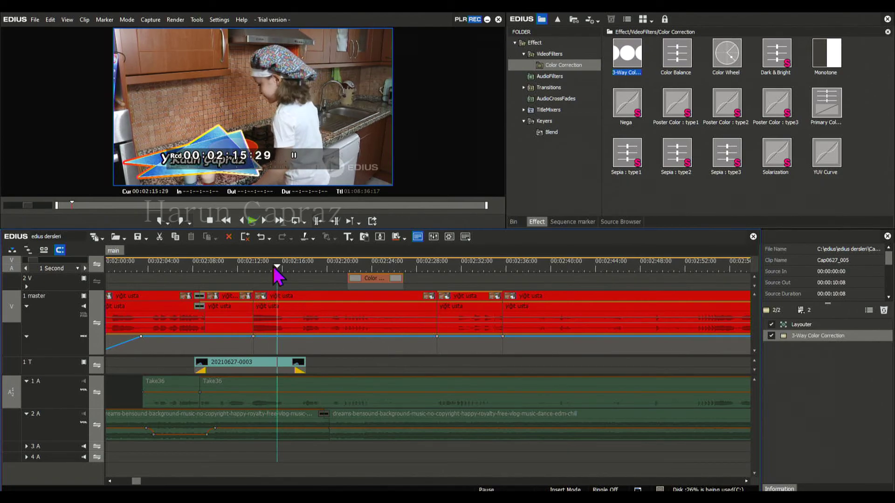
left_click_drag(274, 267, 302, 267)
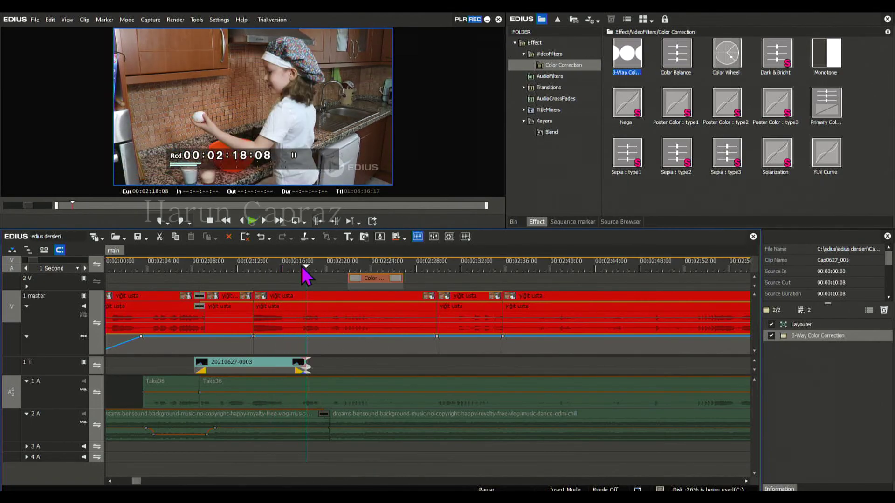
Step: Save the current frame as a Windows Bitmap file named after the child, and select the still in the video bin
left_click(364, 243)
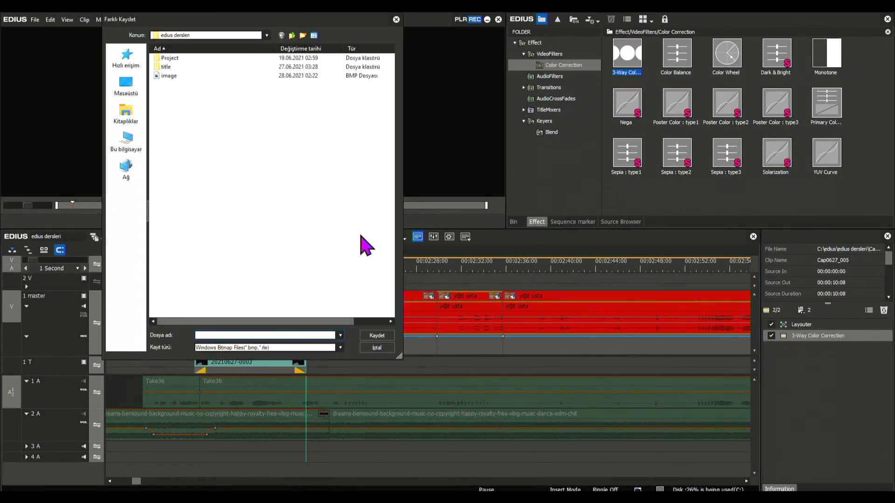
left_click(219, 335)
type("yiğit")
key("Return")
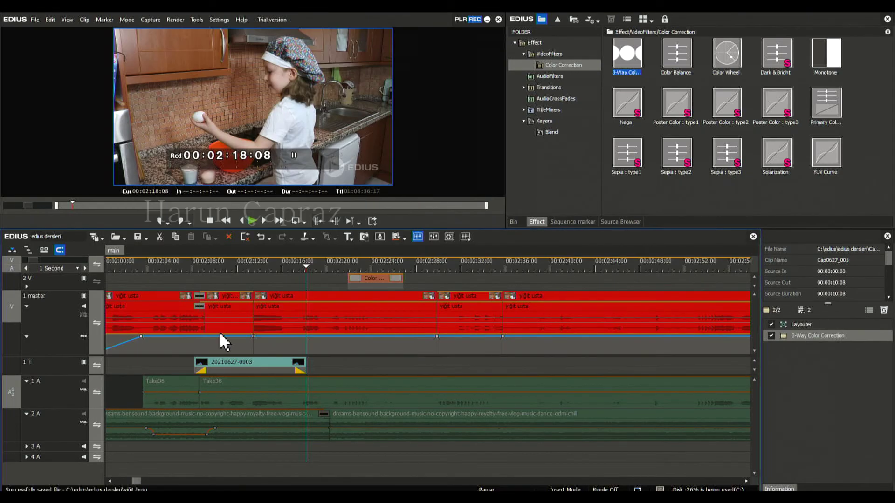
left_click(513, 223)
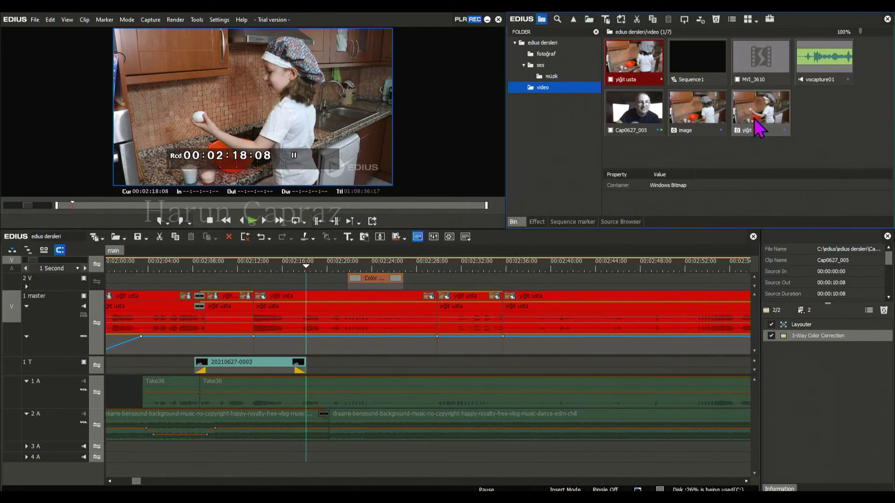
left_click(776, 120)
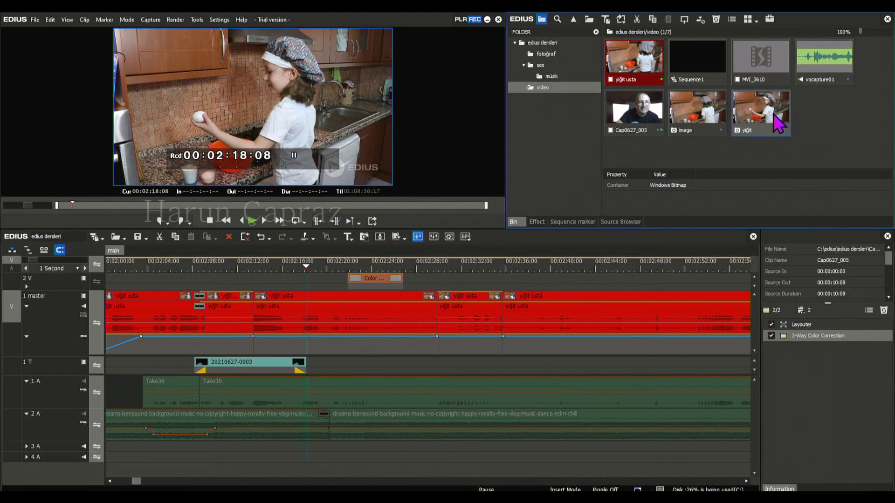